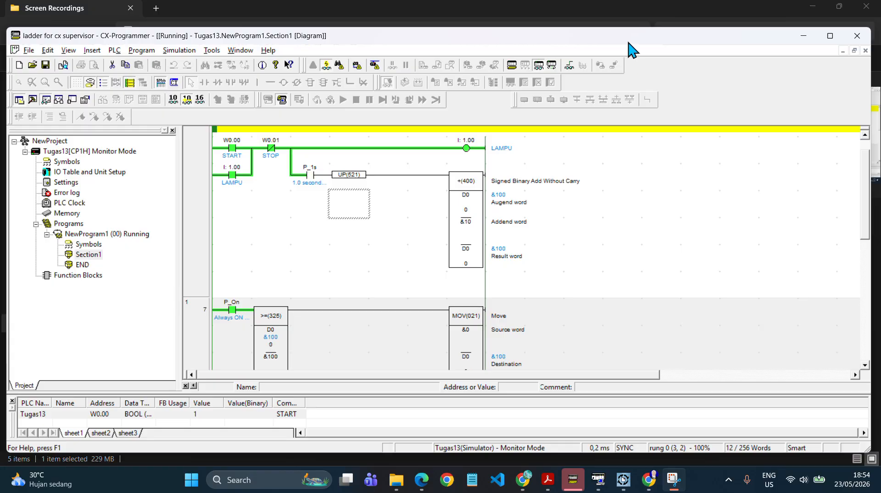
Switch to minggu 13.pdf in Acrobat and read the explanation of the filling system ladder diagram in Gambar 11.1
drag(629, 42, 628, 42)
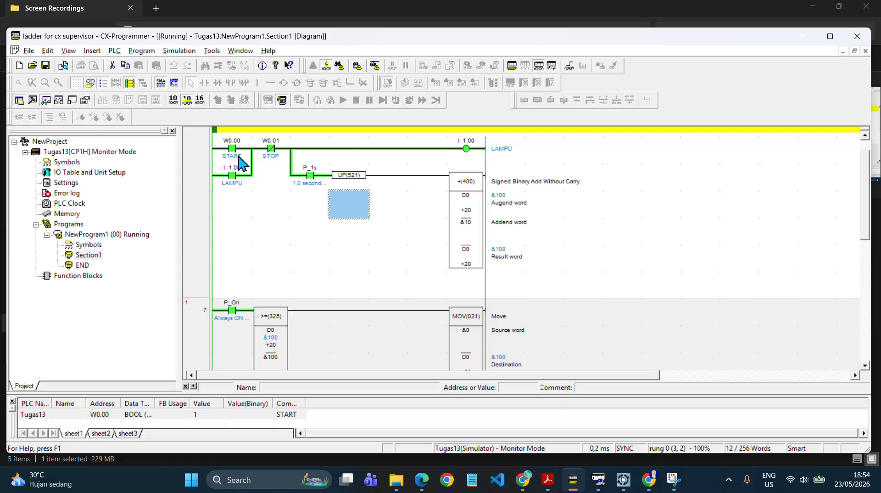
mouse_move(547, 480)
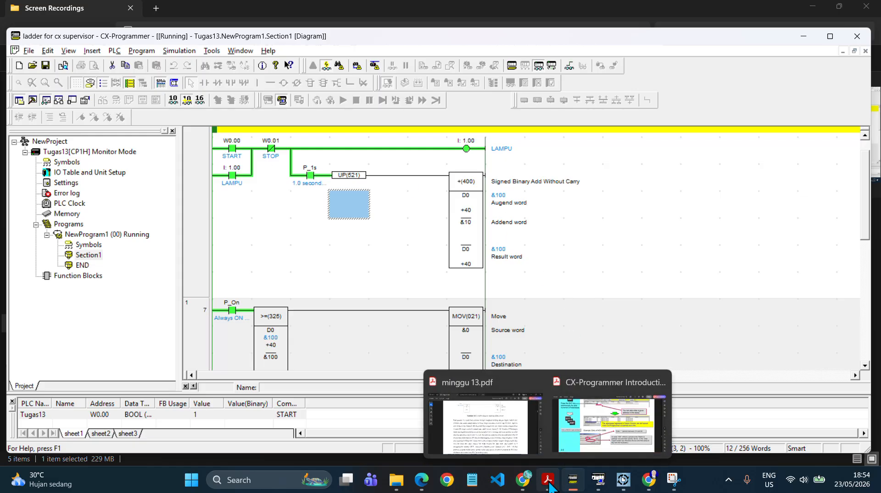
click(510, 448)
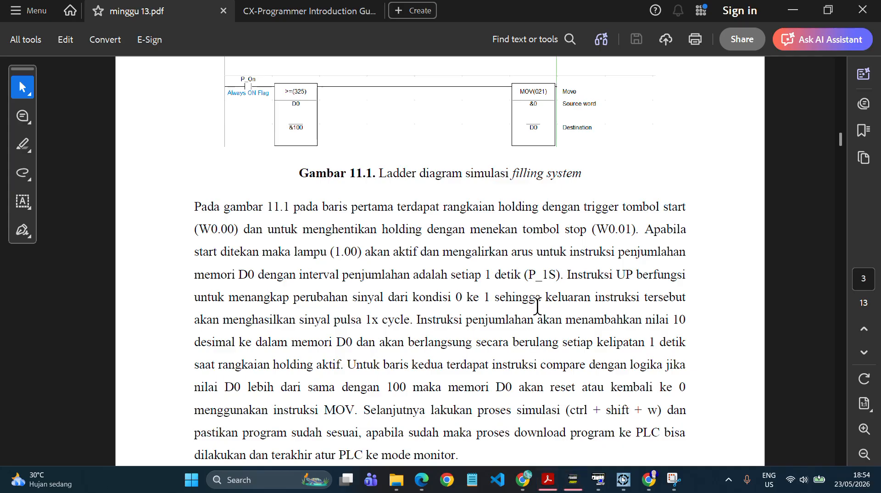
scroll(536, 306, down, 3)
scroll(537, 306, down, 1)
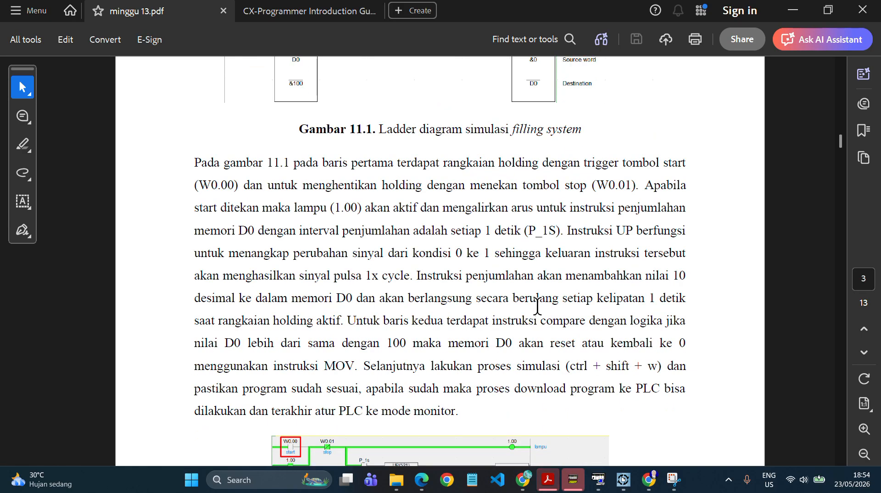
scroll(514, 308, up, 1)
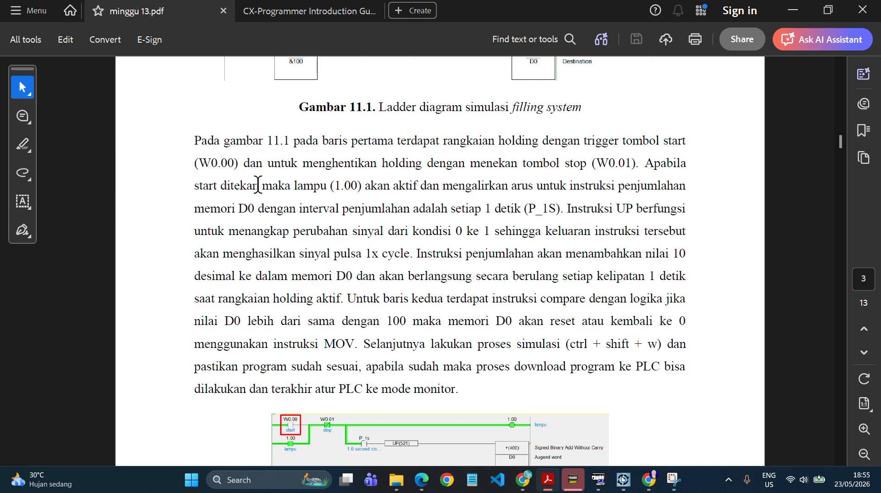
scroll(358, 225, down, 2)
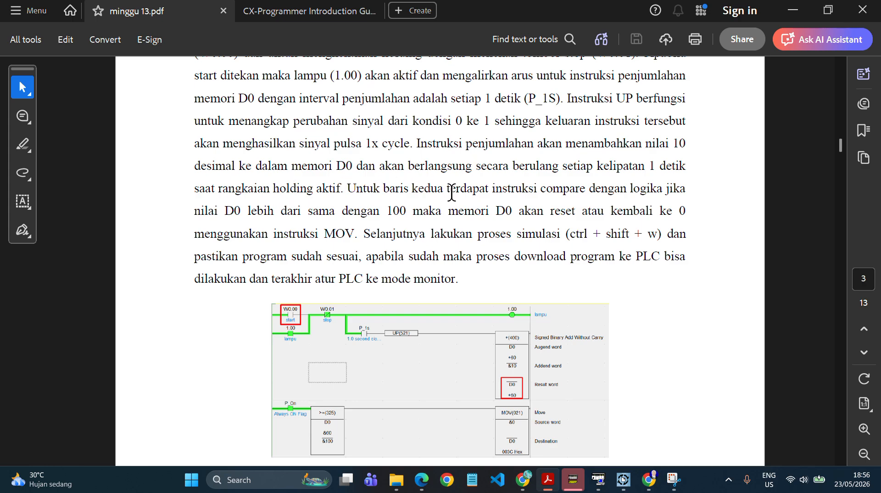
scroll(490, 224, down, 1)
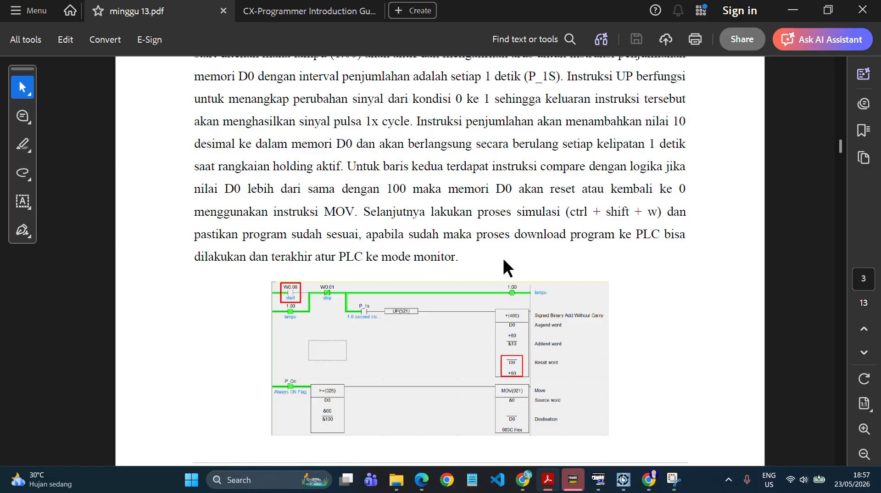
Switch to CX-Programmer and examine the running rungs for START/STOP holding, the D0 addition and the MOV reset
mouse_move(567, 487)
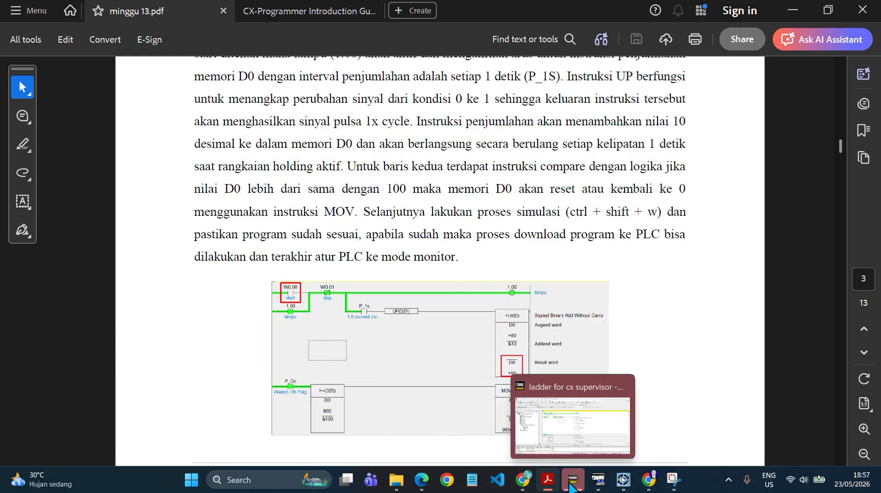
click(568, 442)
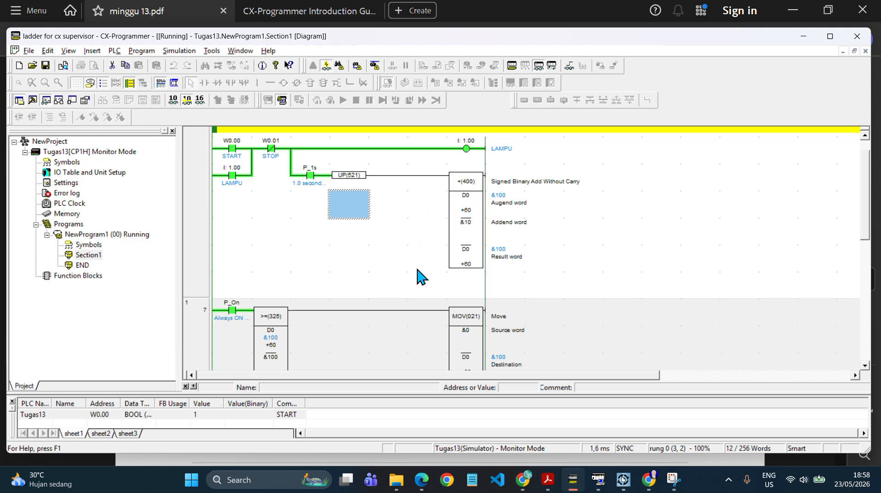
scroll(483, 278, down, 1)
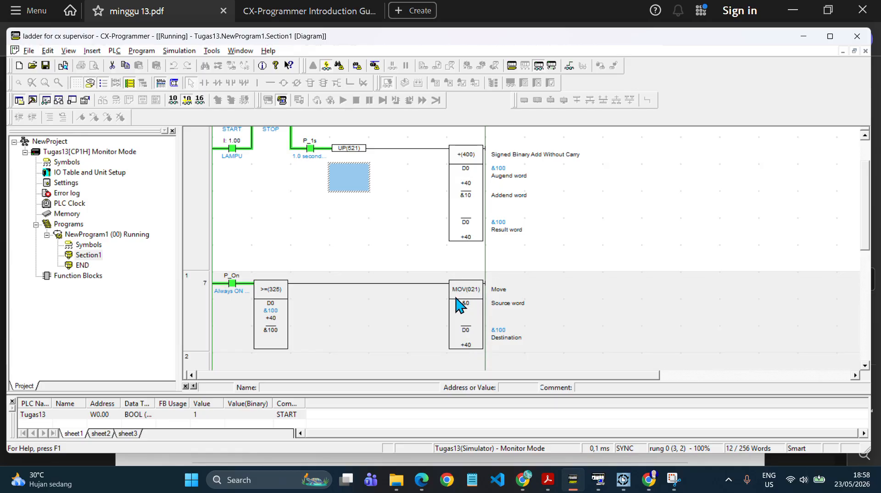
scroll(471, 328, up, 2)
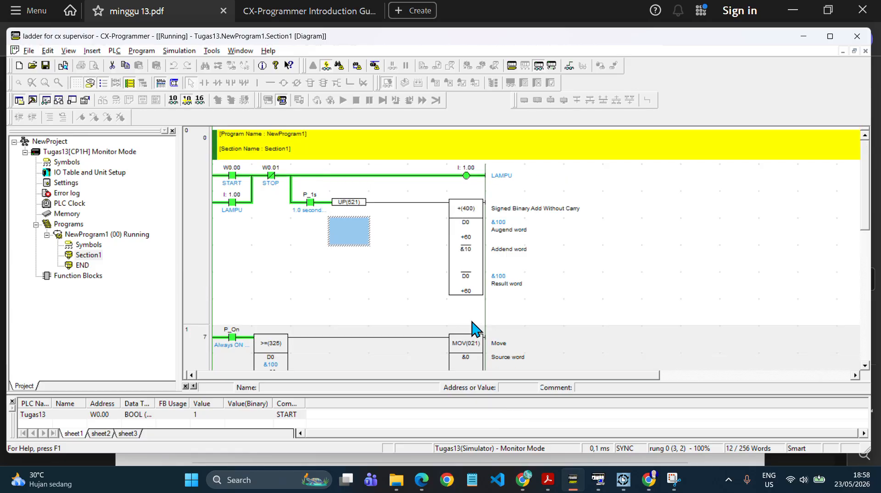
scroll(471, 317, down, 1)
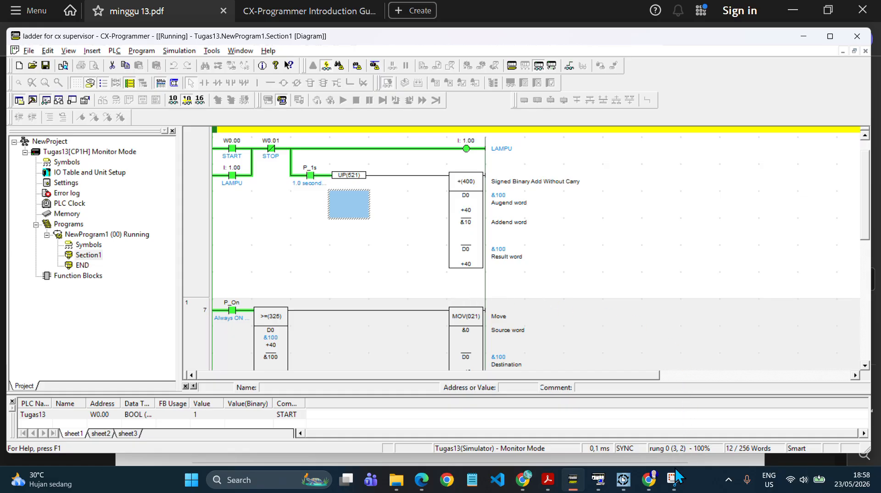
Compare the CX-Supervisor page objects with the running CX-Programmer ladder, finishing in CX-Supervisor
mouse_move(623, 481)
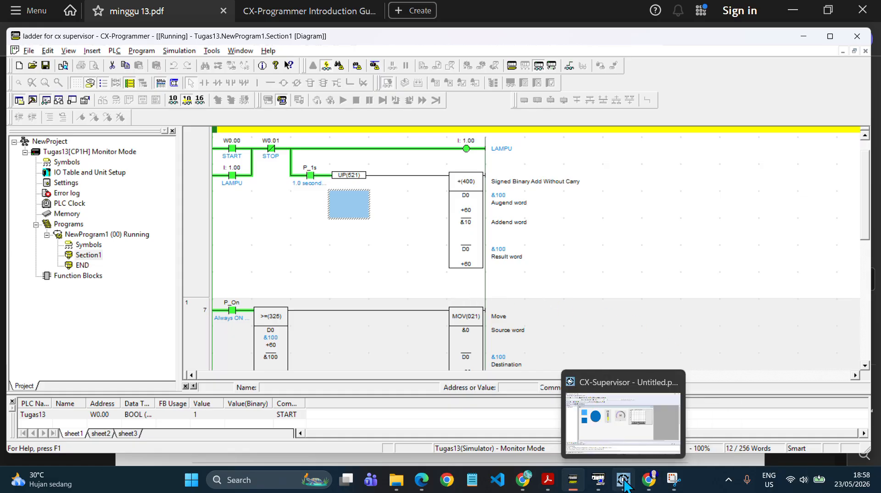
click(623, 479)
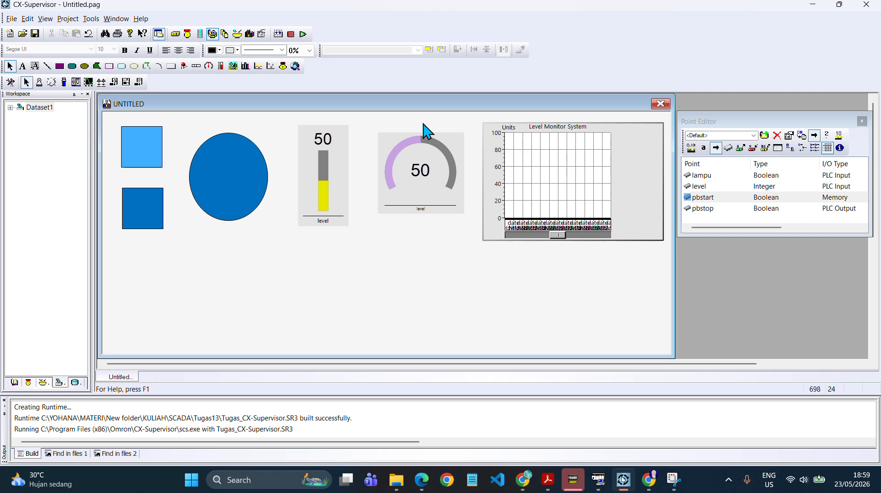
click(578, 485)
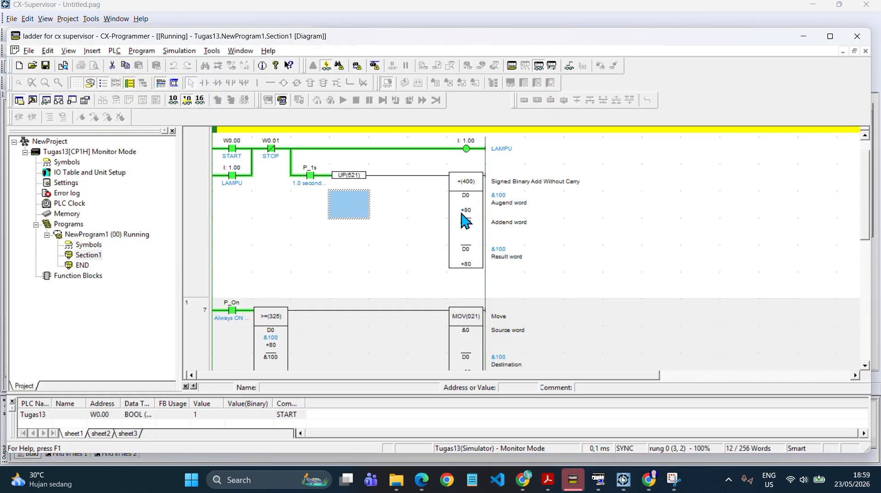
click(579, 479)
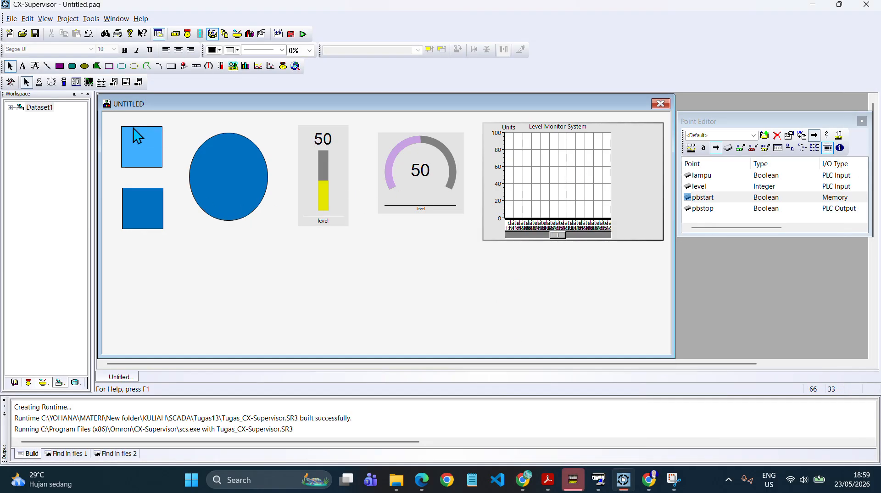
Inspect the blue ellipse's Colour Change (Digital) animation and its lampu point selection, leaving its settings as they are
double_click(245, 180)
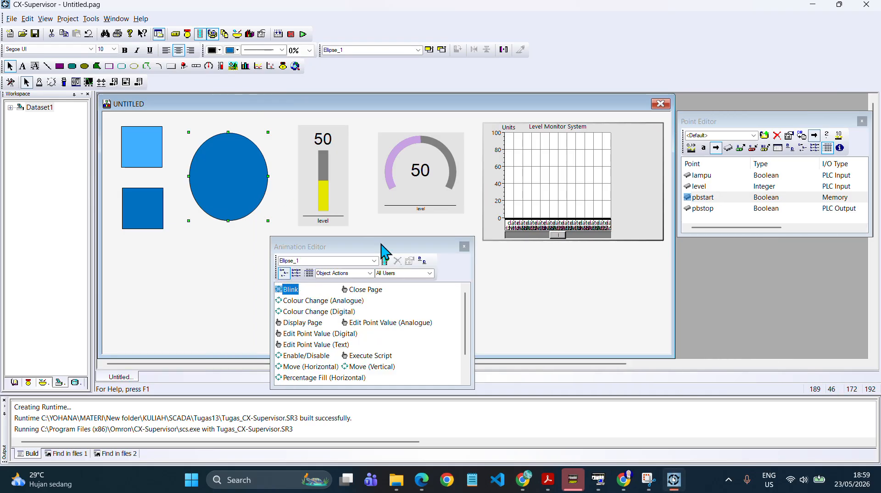
double_click(321, 312)
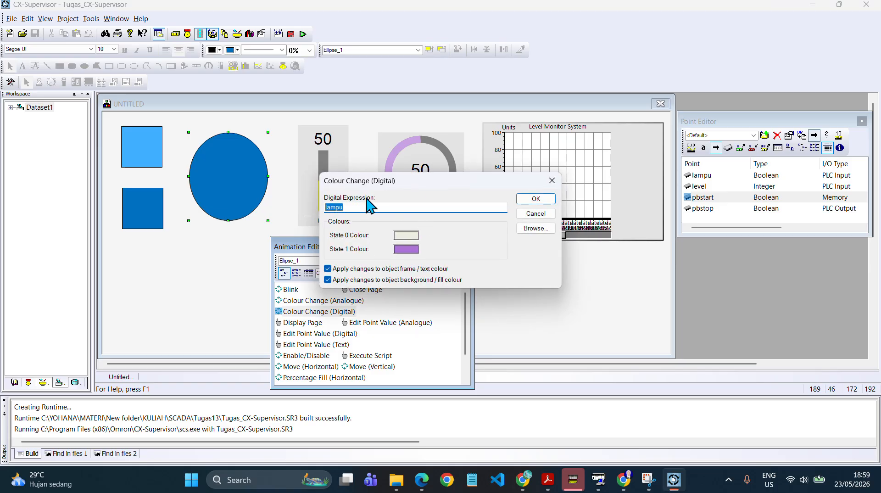
drag(510, 181, 581, 146)
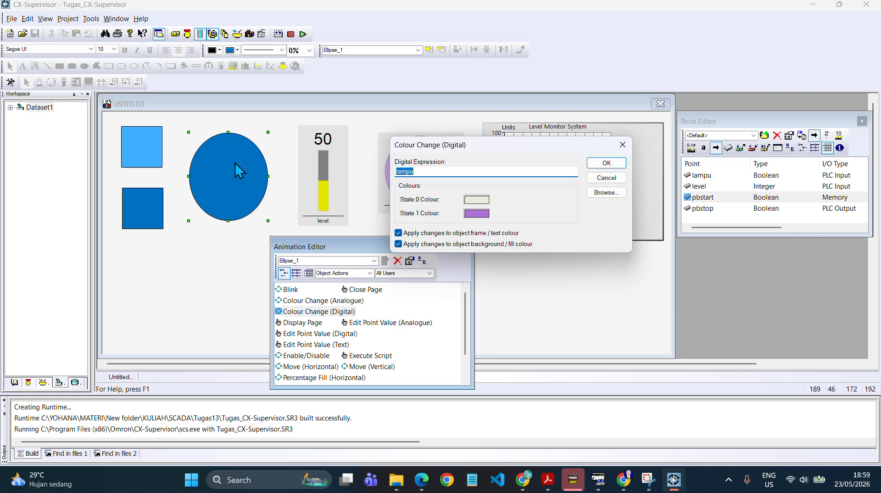
click(591, 193)
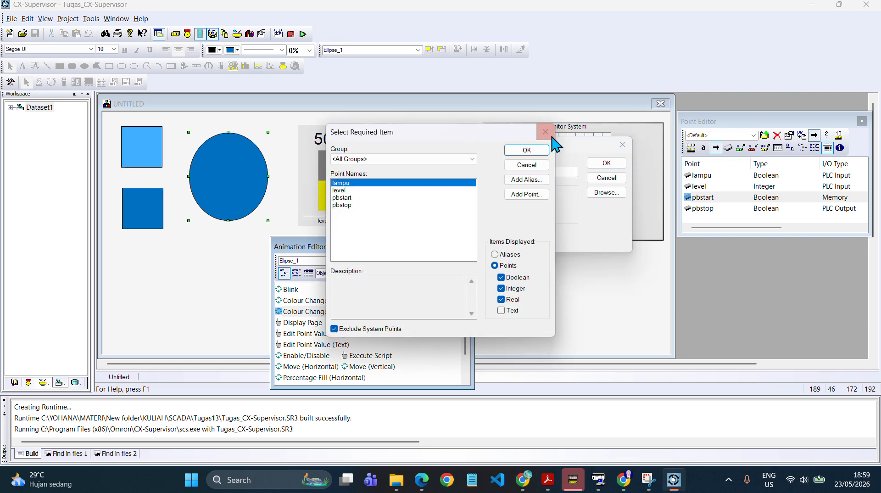
click(529, 150)
click(629, 144)
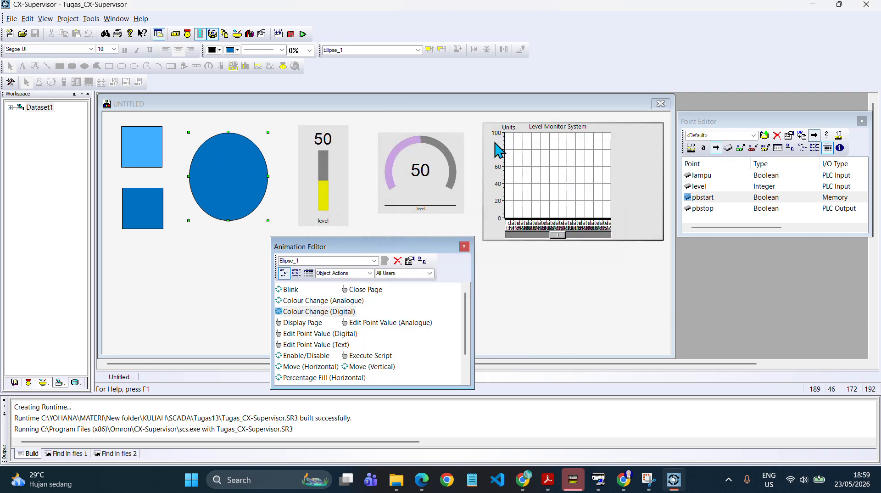
Inspect the linear gauge's wizard settings and available points, and close the wizard and Animation Editor without changes
double_click(339, 154)
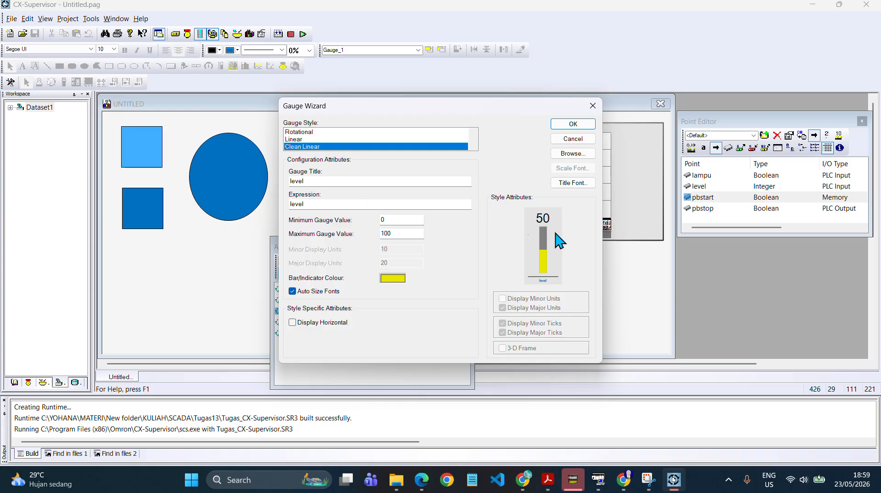
click(566, 160)
click(545, 131)
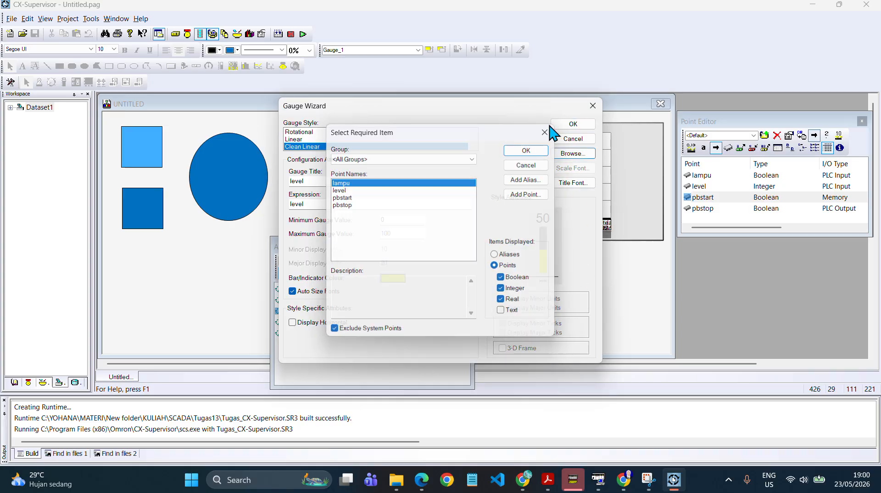
click(593, 106)
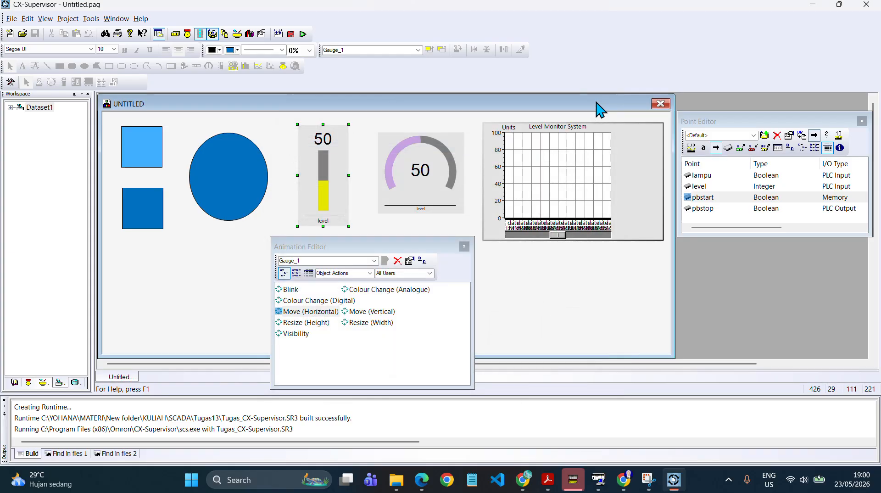
click(465, 246)
click(388, 262)
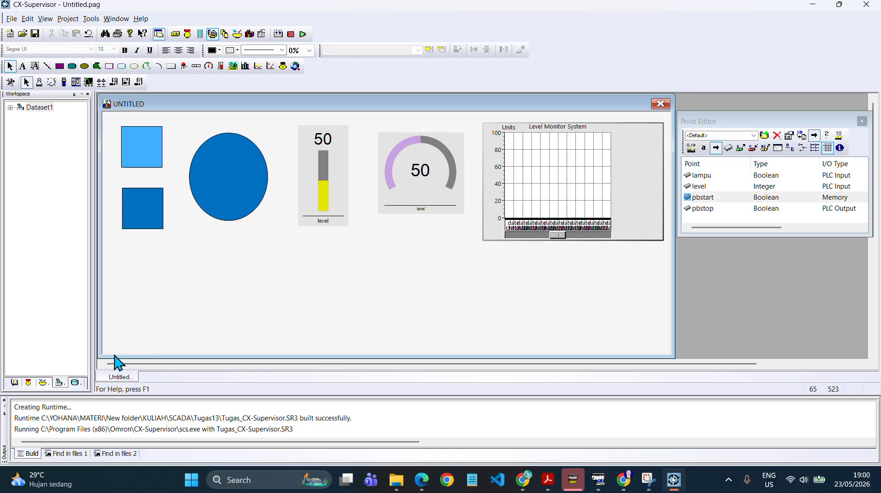
Rebuild the entire Tugas_CX-Supervisor project, agreeing to save all project files during compilation
click(59, 383)
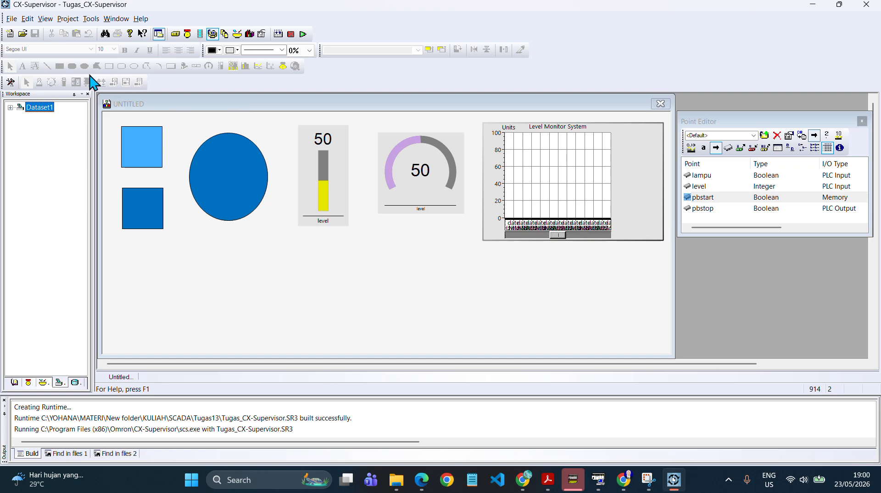
click(68, 18)
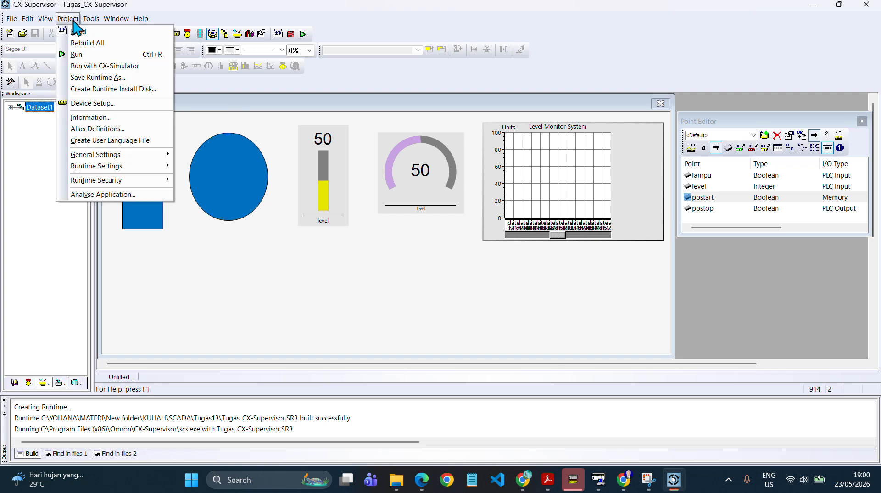
click(93, 43)
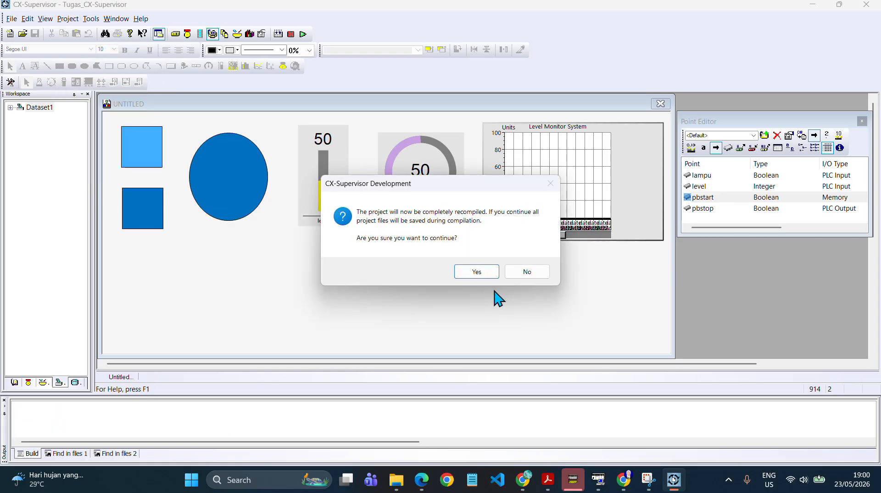
click(487, 274)
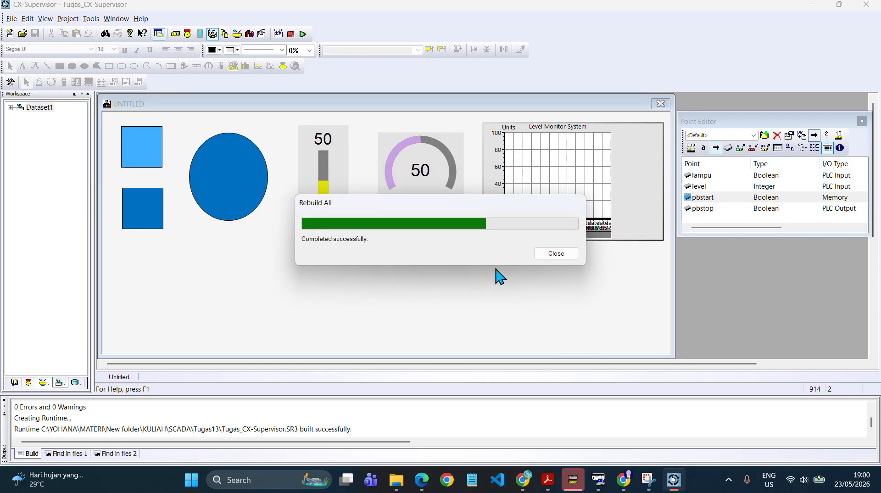
click(555, 254)
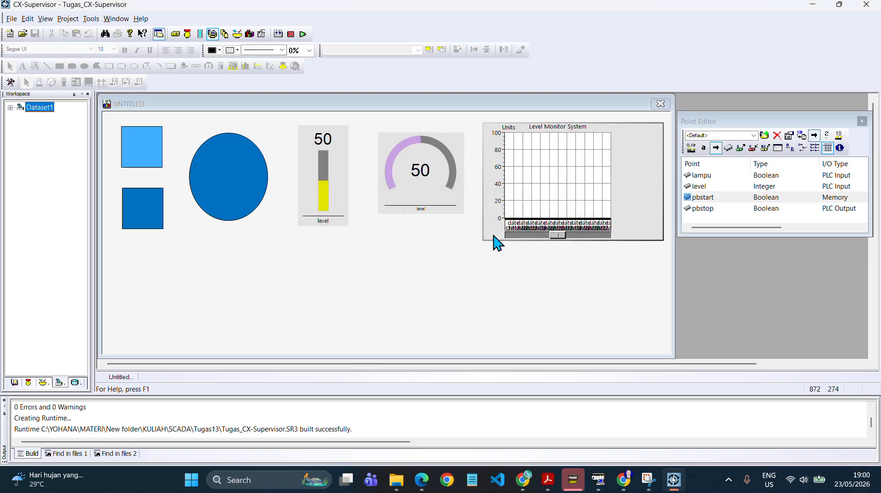
Run the project with CX-Simulator on device Tugas13 and move the runtime page to the middle of its window
click(68, 19)
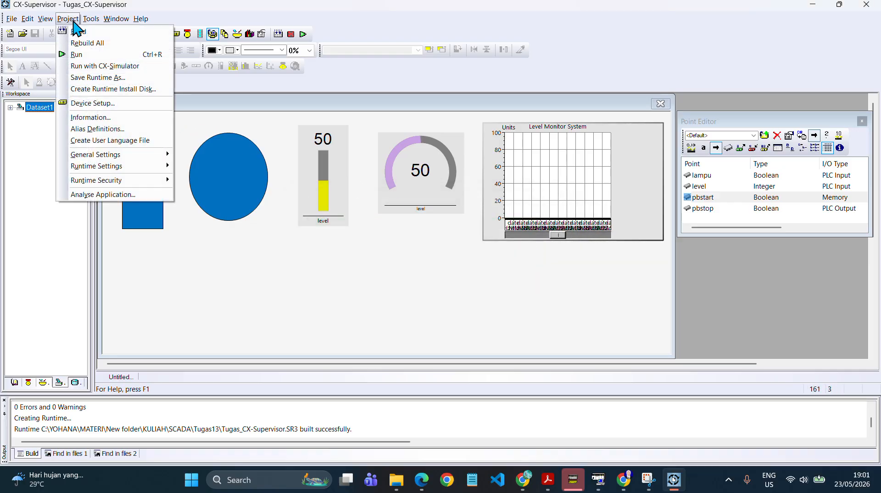
click(161, 69)
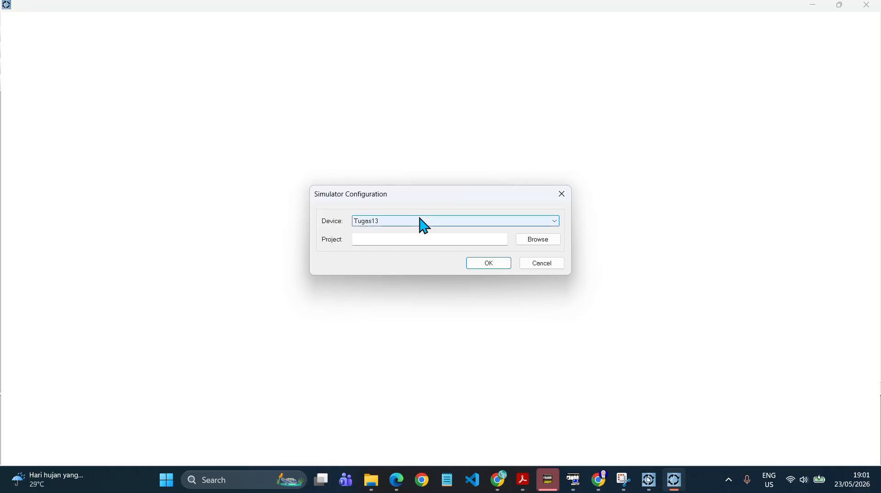
click(500, 271)
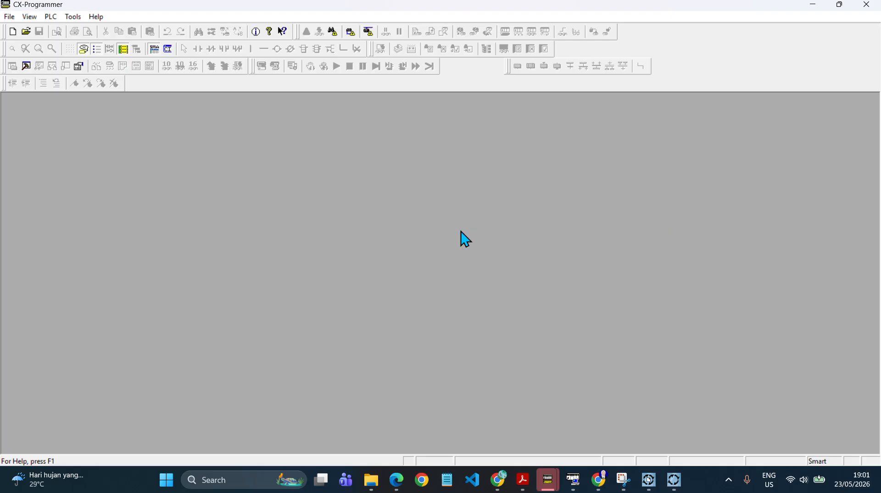
click(818, 5)
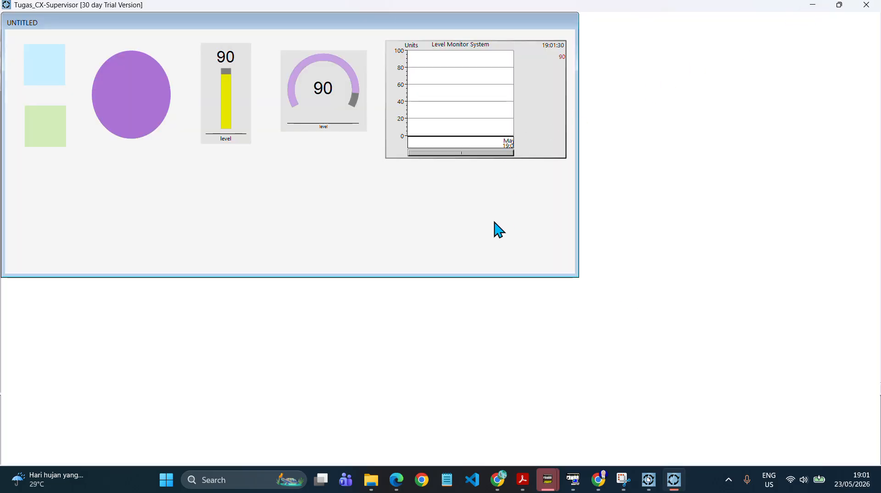
drag(243, 29, 381, 118)
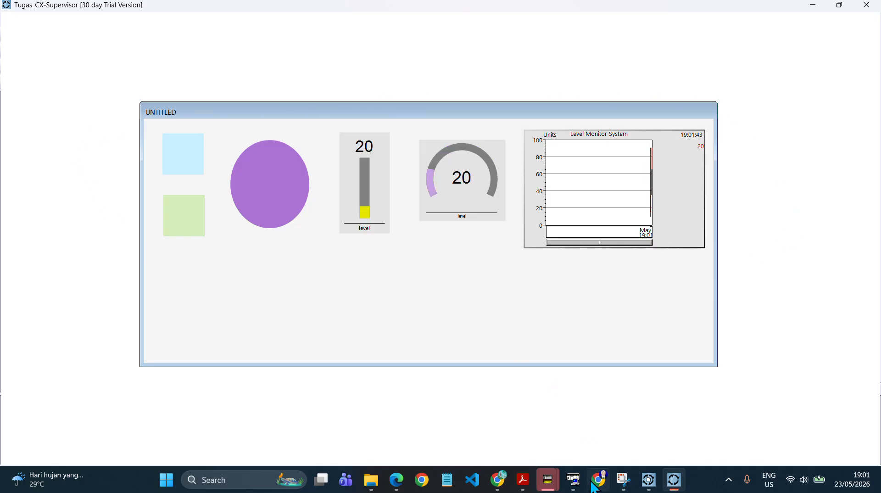
Switch to CX-Programmer to examine the running ladder rungs of Tugas13, and return to the CX-Supervisor runtime page
mouse_move(578, 485)
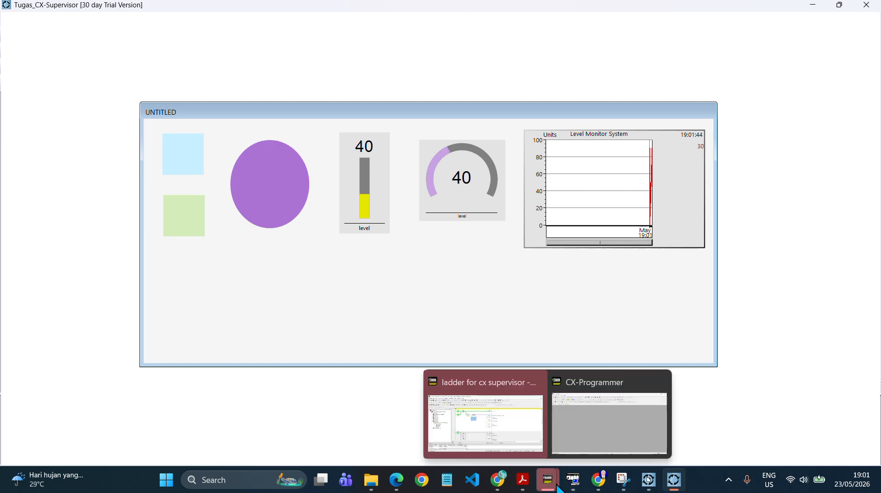
click(509, 424)
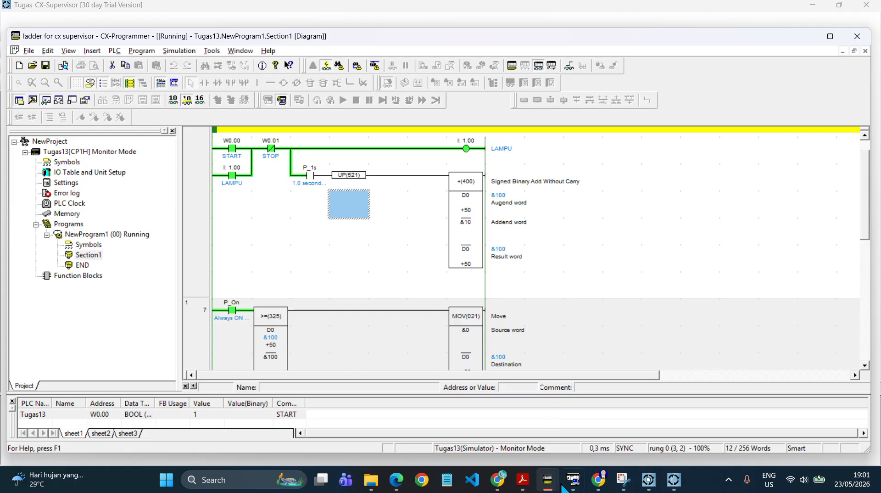
click(674, 482)
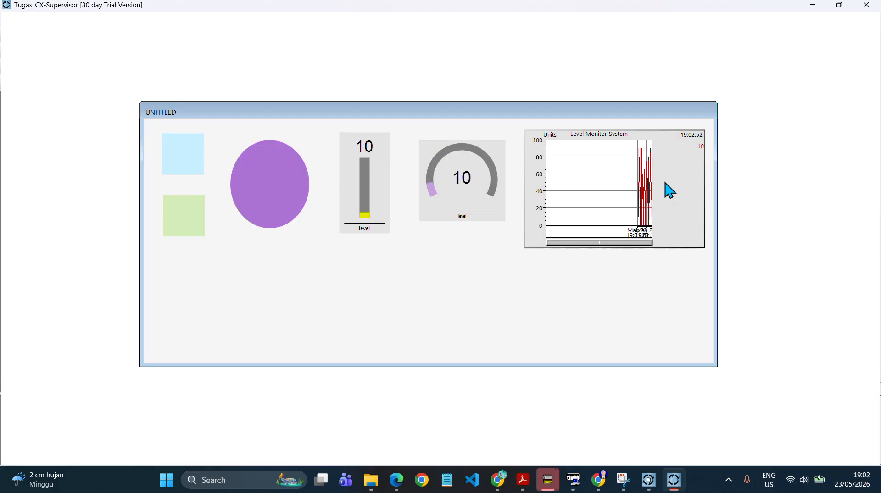
right_click(665, 182)
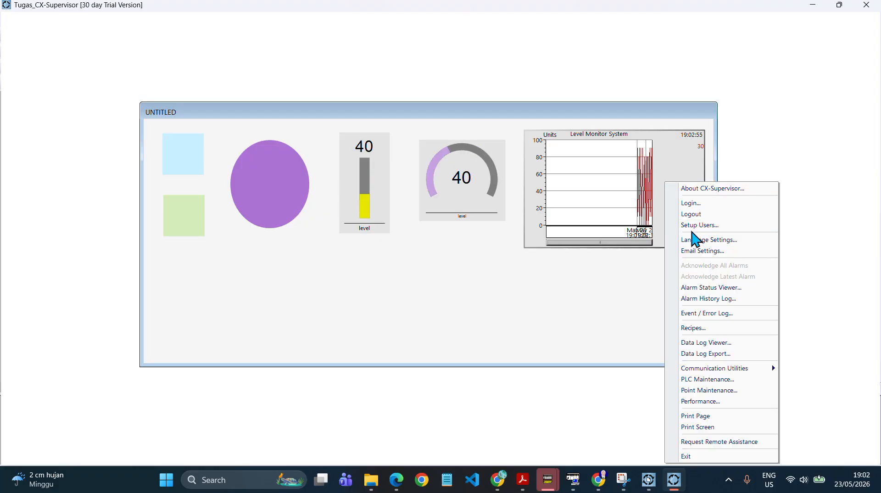
click(716, 353)
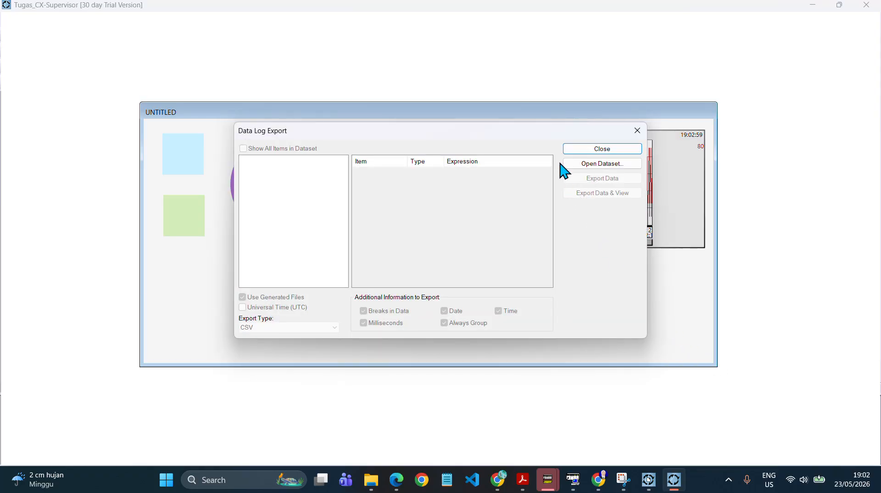
click(580, 163)
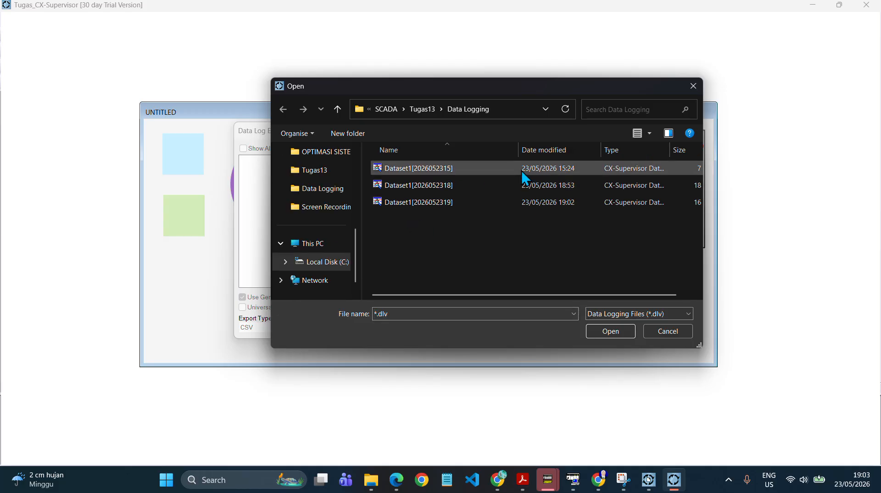
click(549, 209)
click(623, 327)
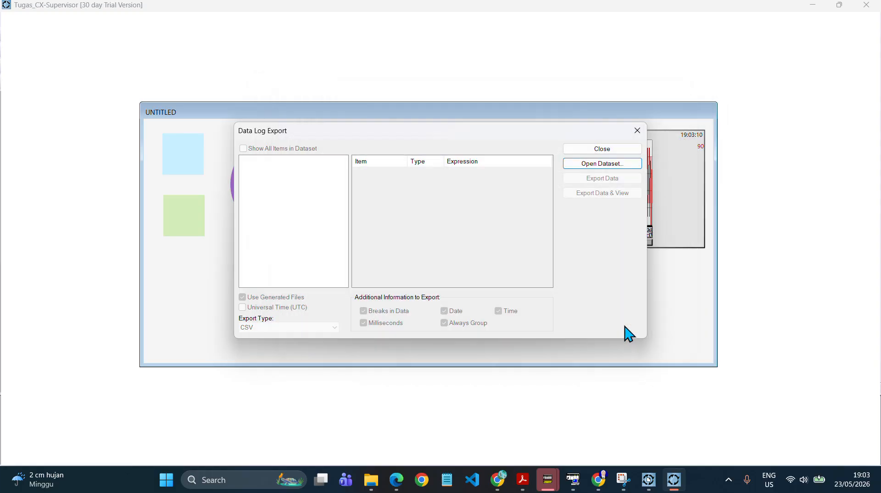
click(444, 311)
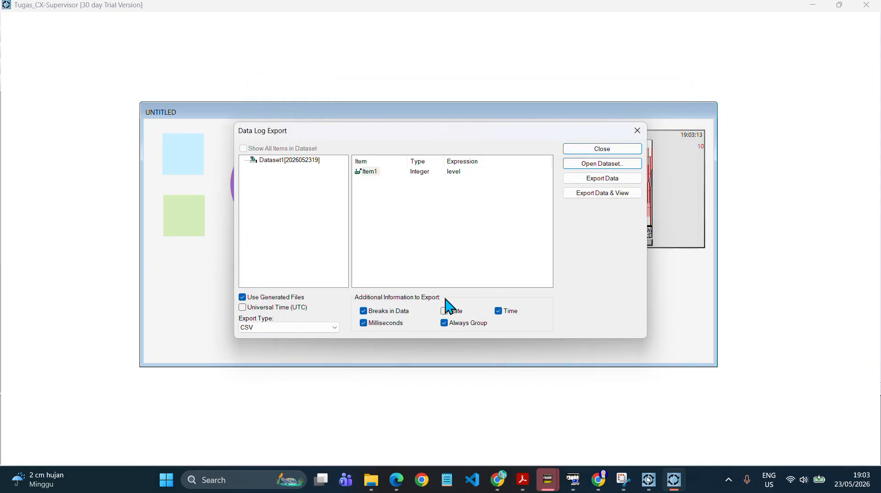
click(623, 195)
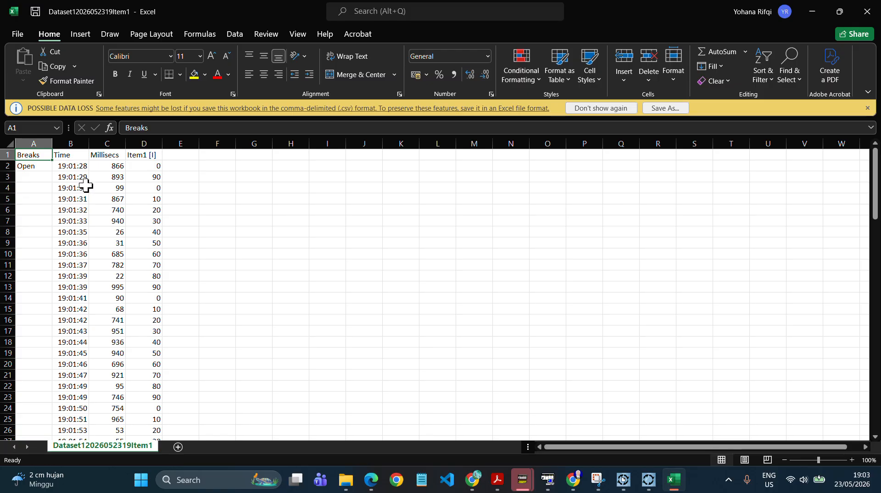
Examine the exported time, millisecond and Item1 values through the last row, and close Excel and the Data Log Export dialog
scroll(84, 183, down, 5)
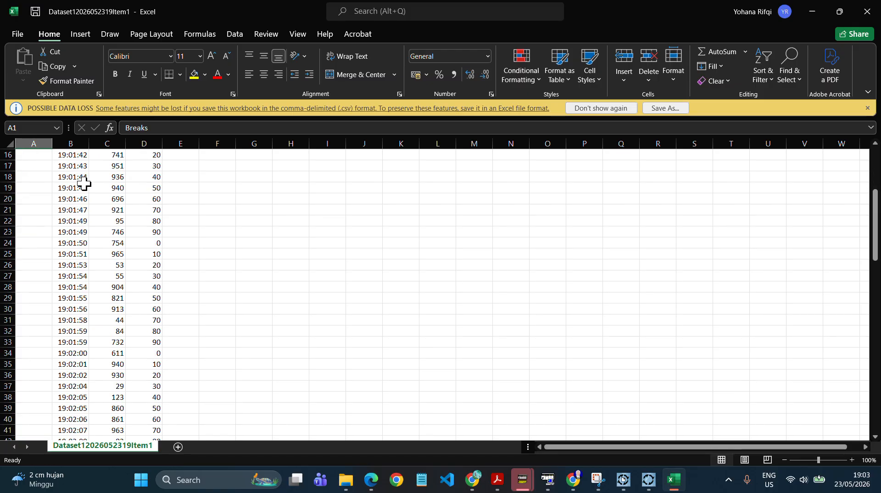
scroll(84, 184, down, 7)
scroll(84, 183, down, 4)
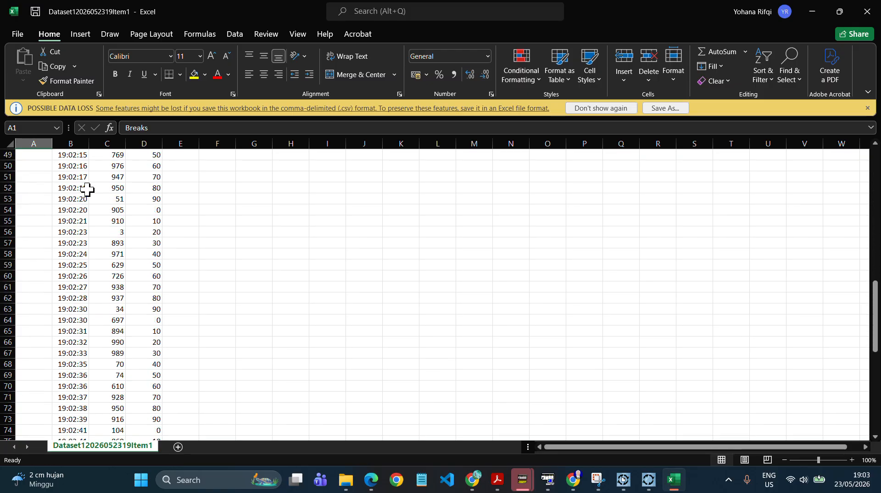
scroll(106, 201, down, 4)
scroll(106, 200, down, 14)
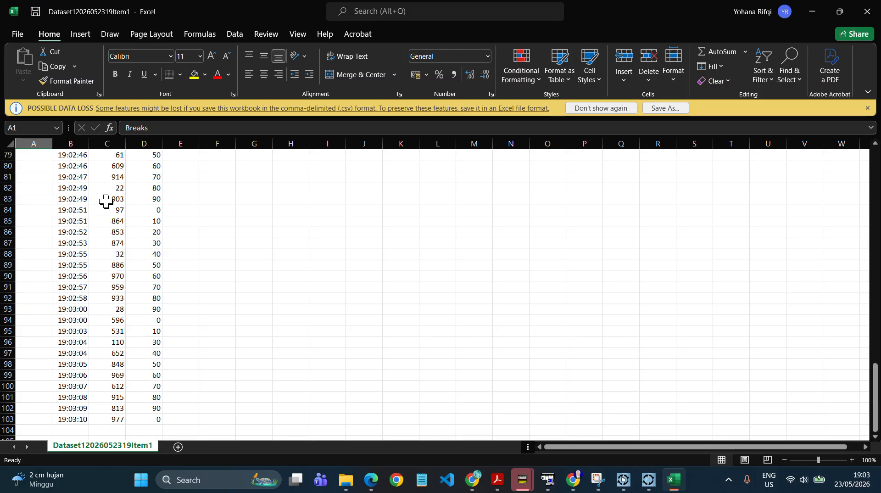
scroll(105, 200, up, 4)
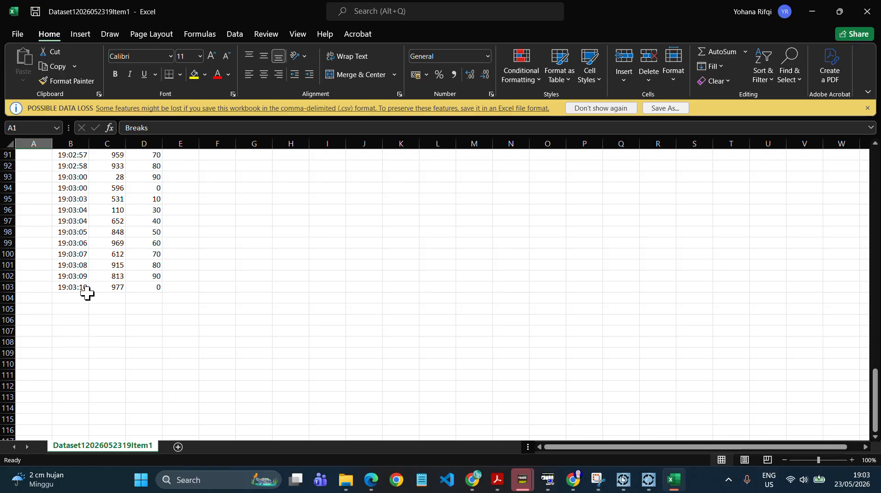
scroll(105, 272, up, 18)
scroll(104, 267, up, 12)
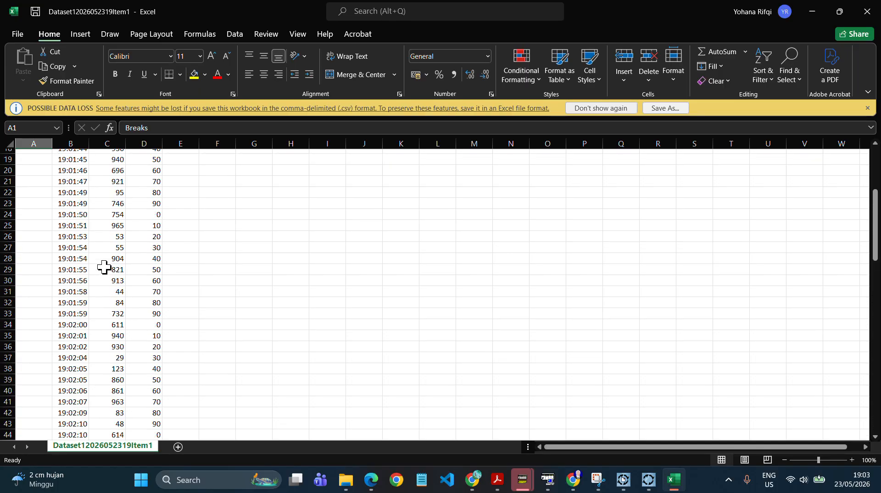
click(867, 13)
click(864, 9)
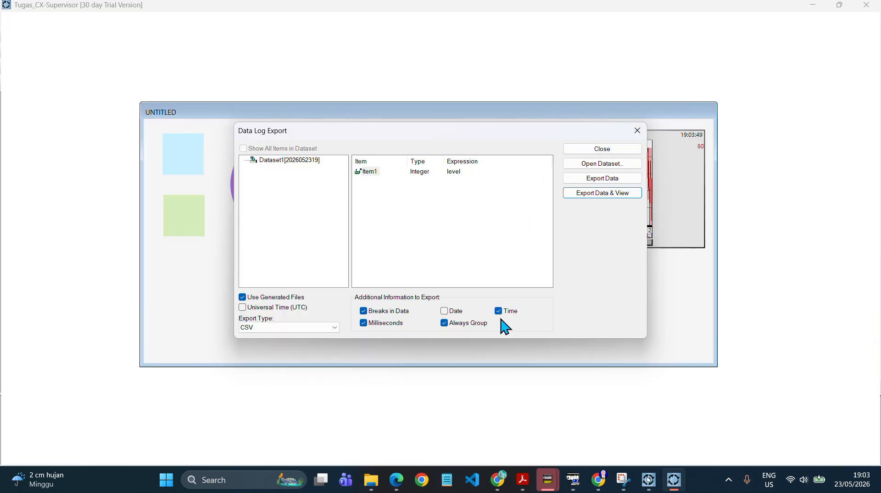
click(612, 155)
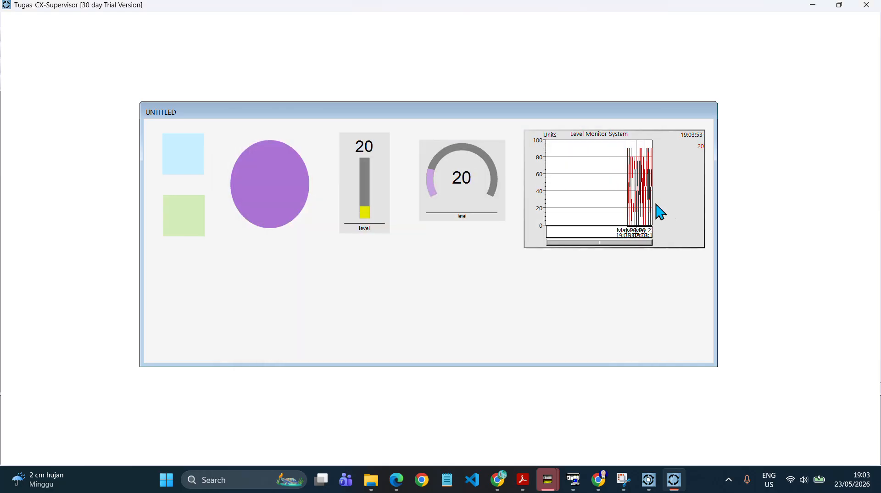